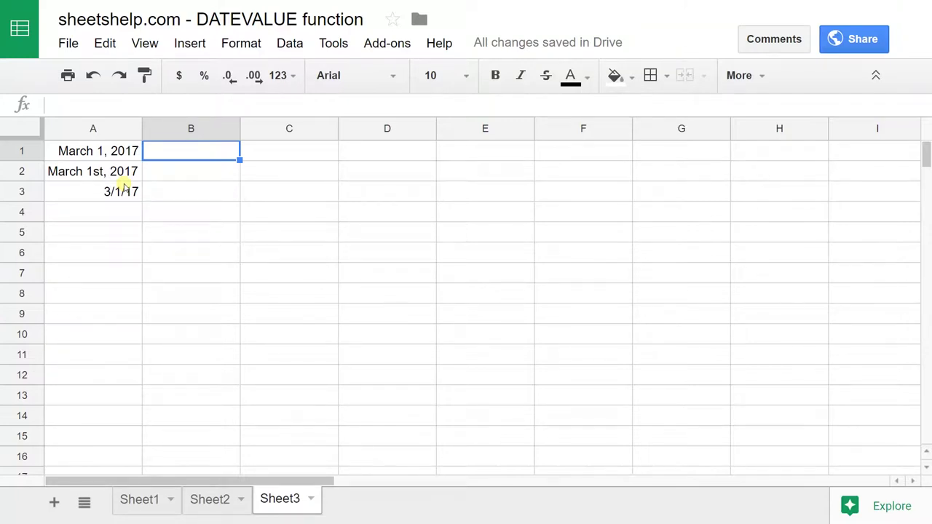
# Enter the formula =DATEVALUE(A1) in cell B1 to convert the date beside it
pyautogui.write('=')
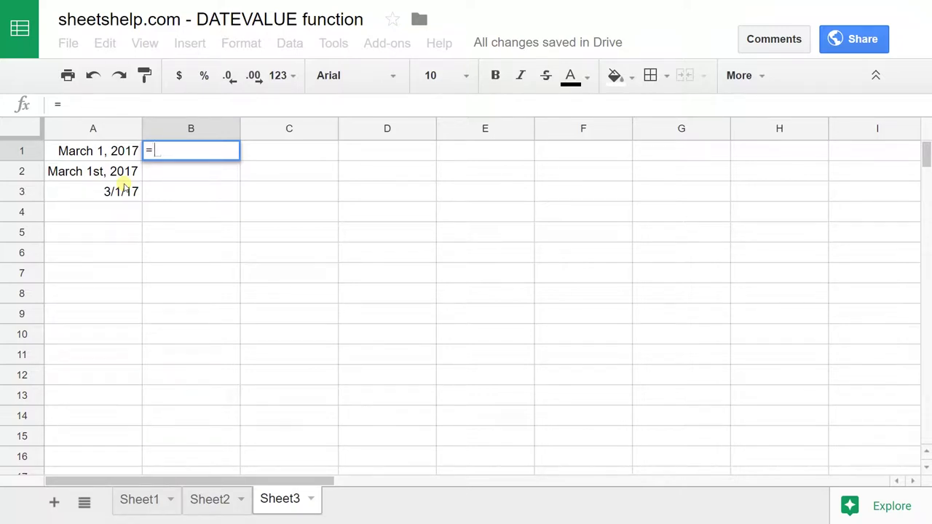
pyautogui.write('DATEVAL')
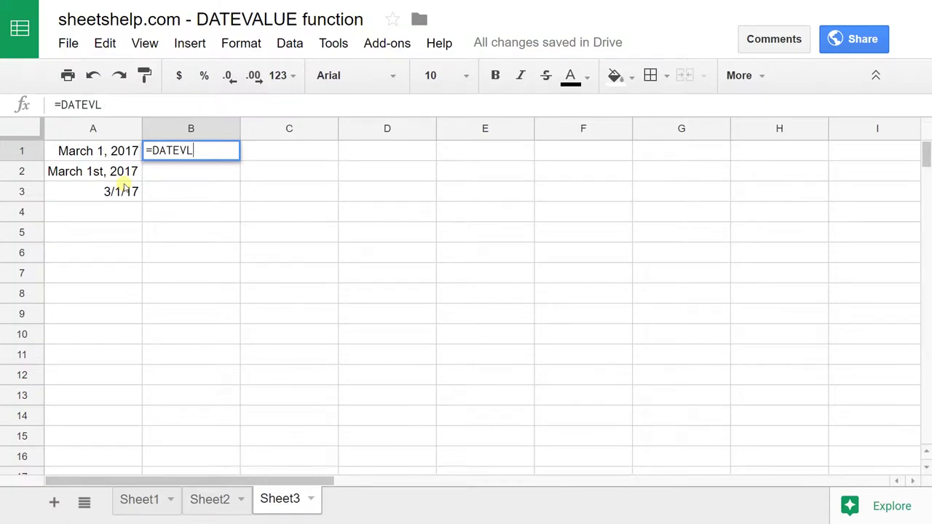
pyautogui.press('BackSpace')
pyautogui.write('ALUE')
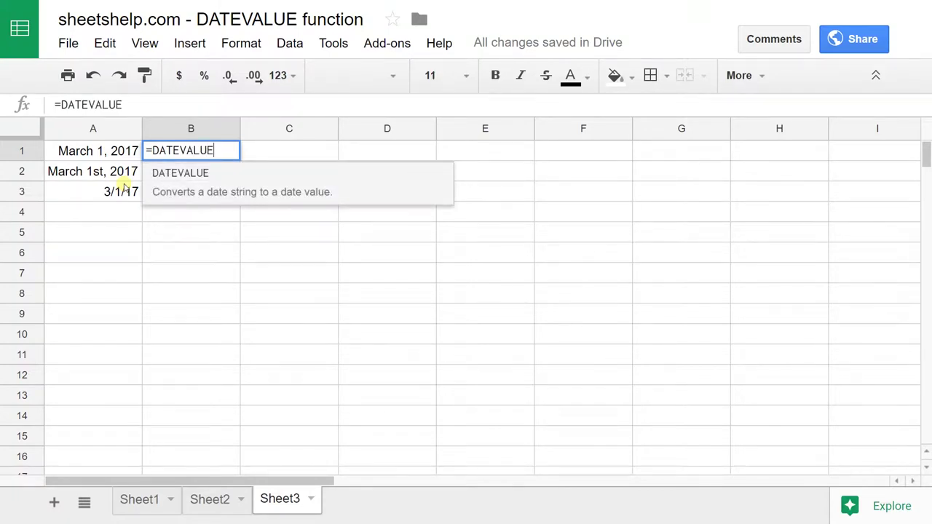
pyautogui.write('(')
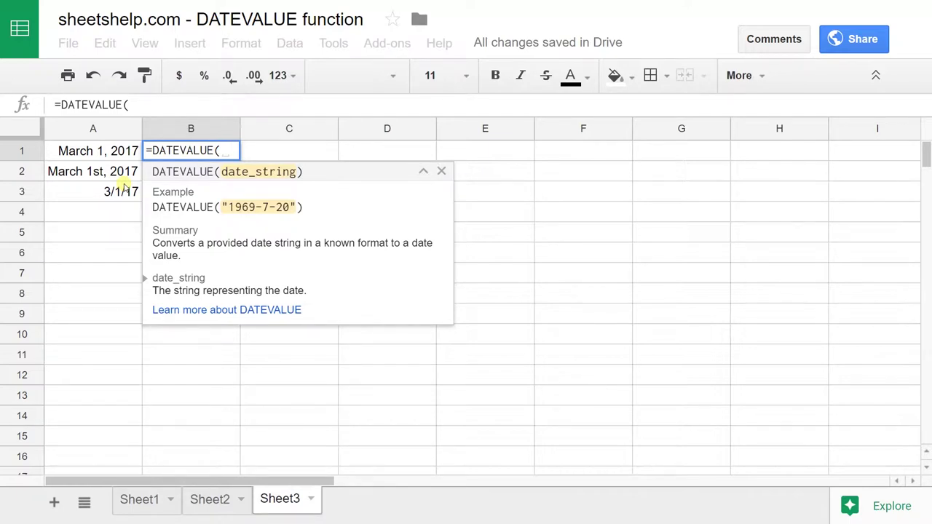
pyautogui.write('A')
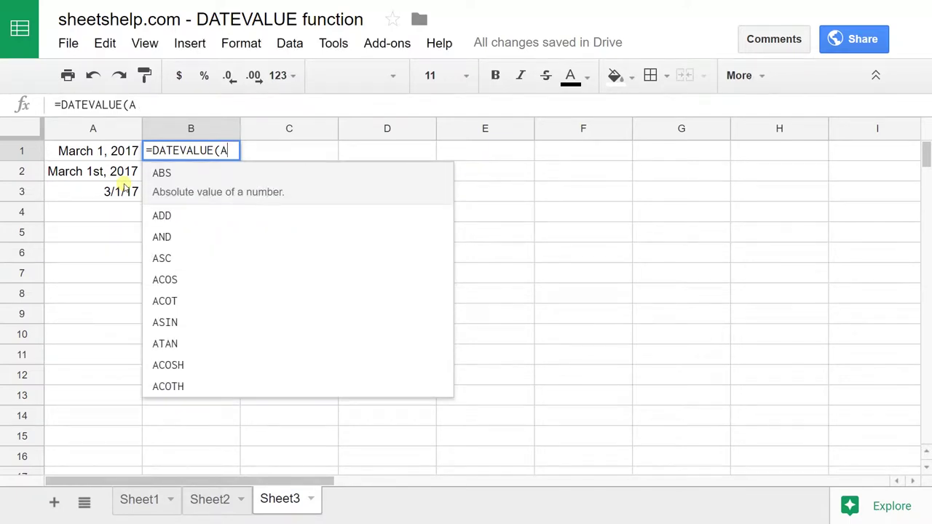
pyautogui.write('1')
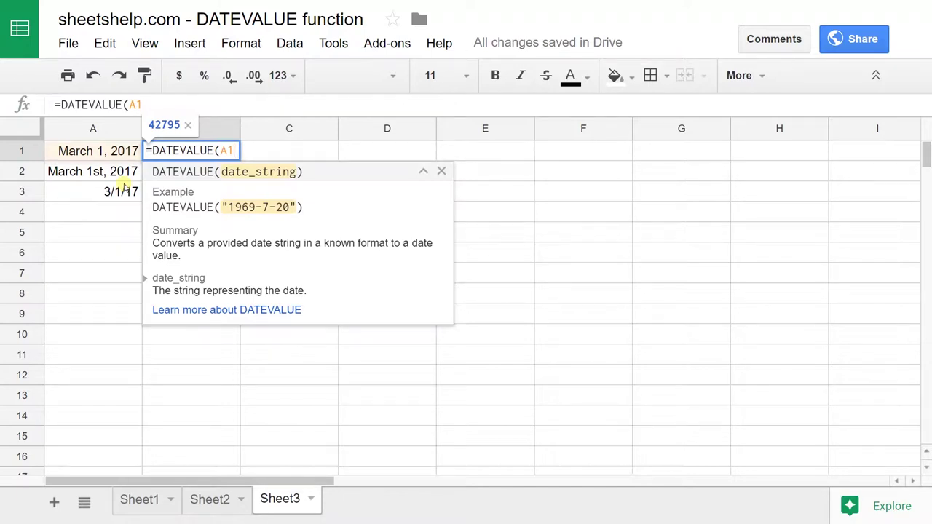
pyautogui.write(')')
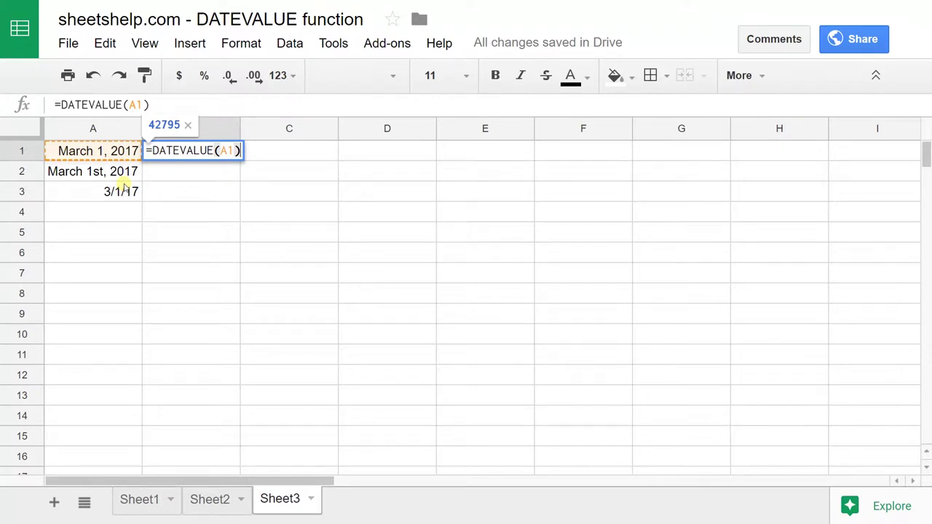
pyautogui.press('Return')
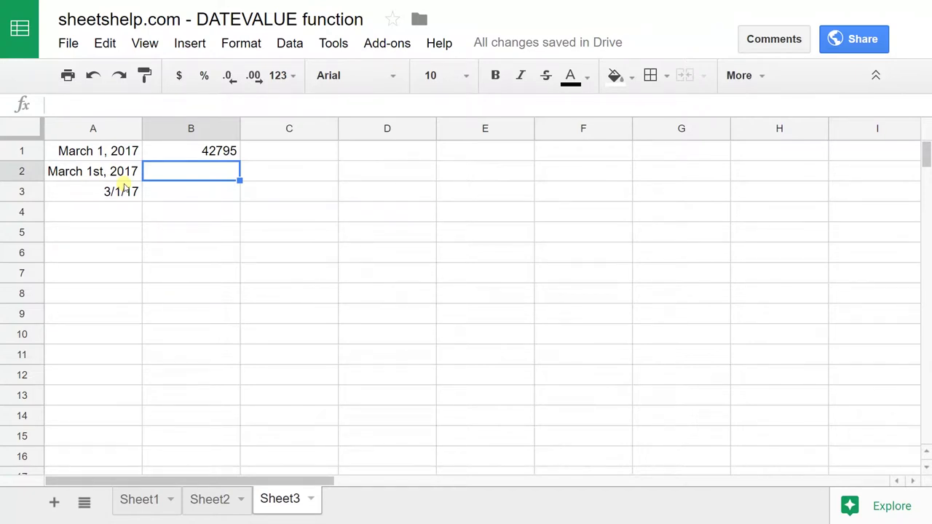
# Copy the DATEVALUE formula from cell B1 into cells B2 and B3
pyautogui.press('Up')
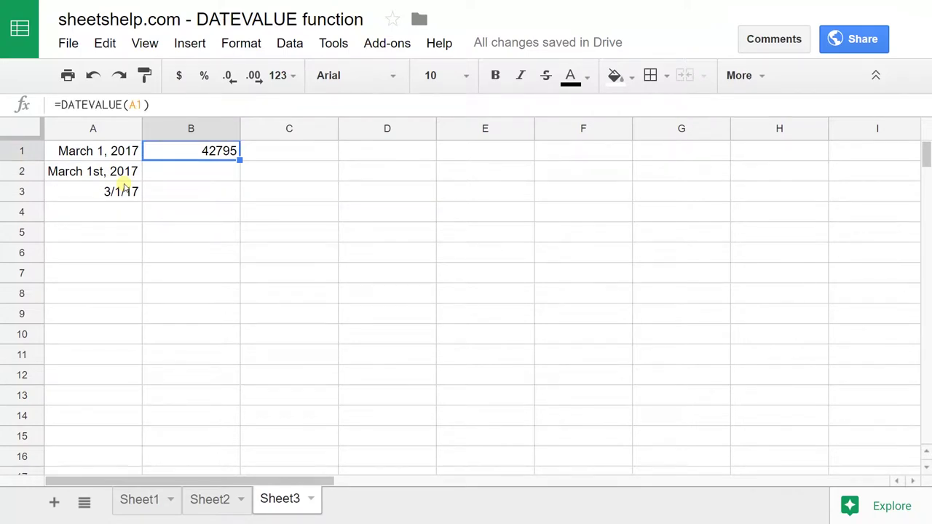
pyautogui.hotkey('ctrl', 'c')
pyautogui.press('Down')
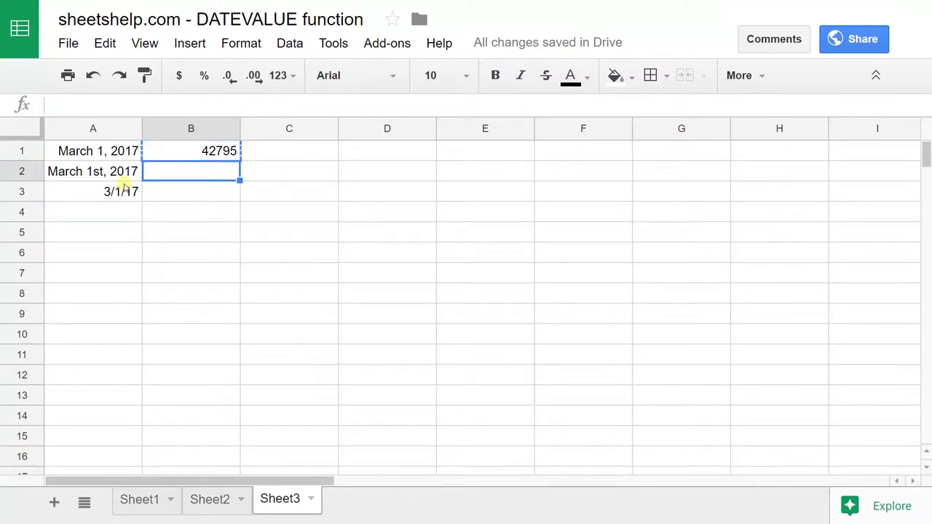
pyautogui.hotkey('shift', 'Down')
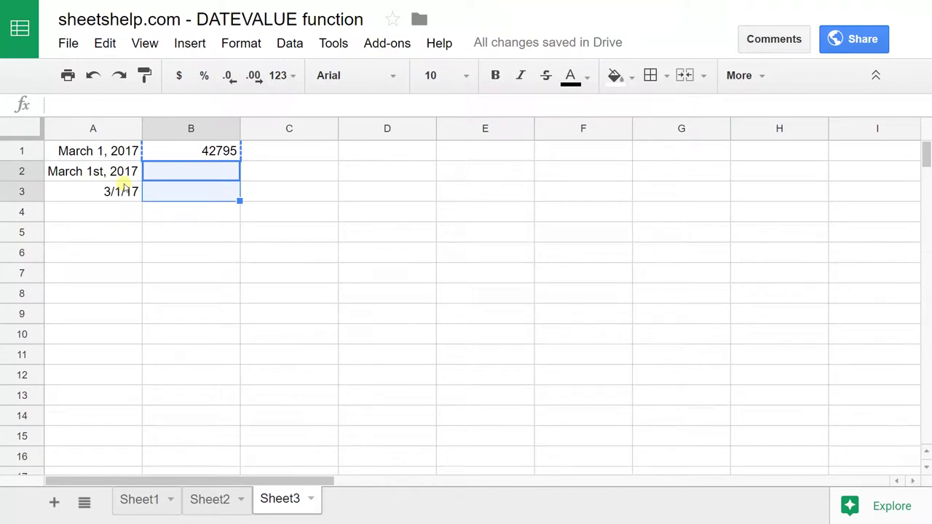
pyautogui.hotkey('ctrl', 'v')
# Compare the dates in A1:A3 with their DATEVALUE results in column B and read the error details for cell B2
pyautogui.click(138, 152)
pyautogui.click(150, 150)
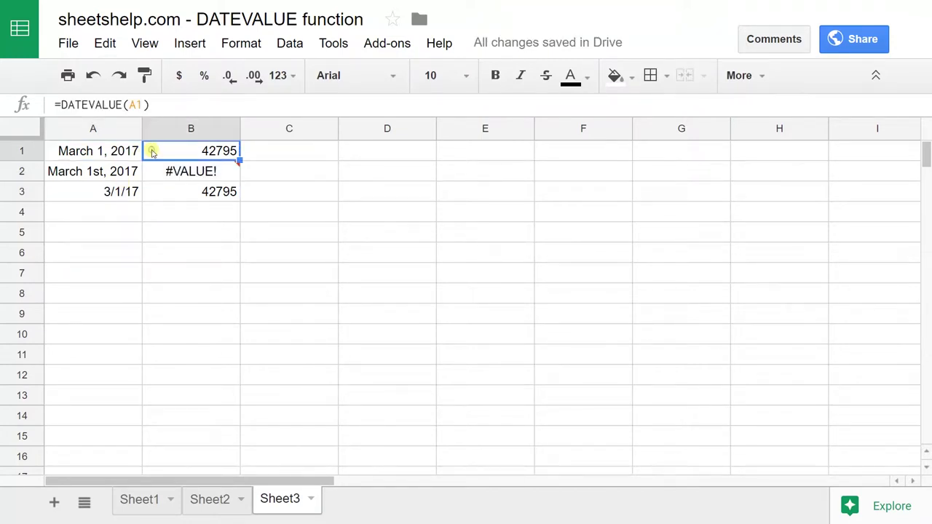
pyautogui.click(135, 151)
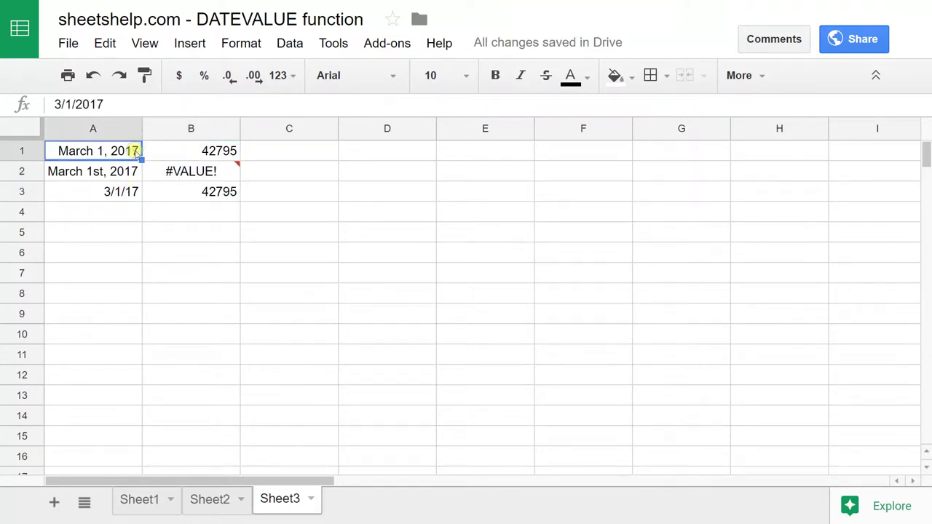
pyautogui.click(150, 194)
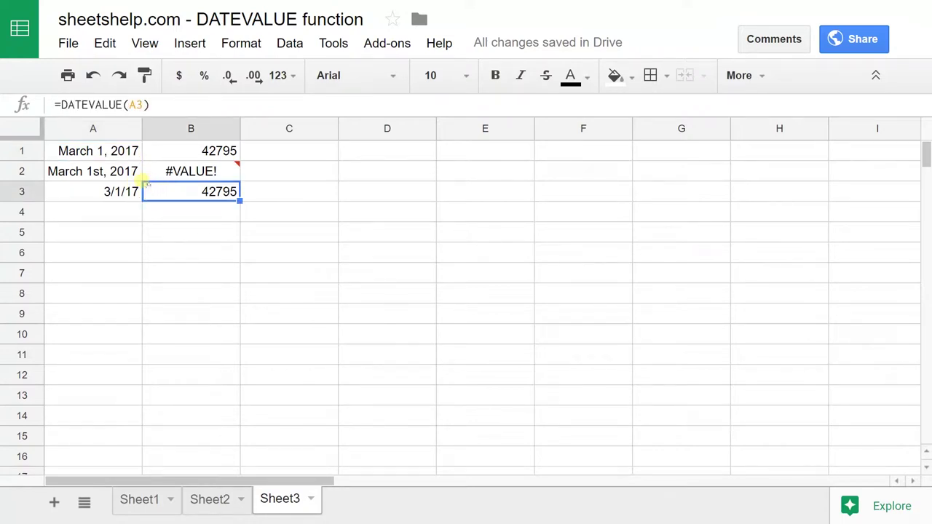
pyautogui.click(135, 179)
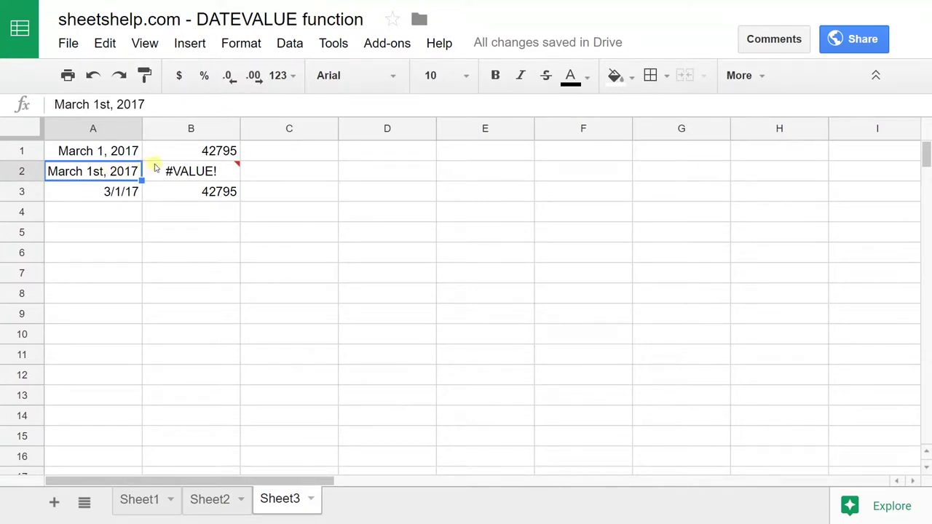
pyautogui.click(178, 169)
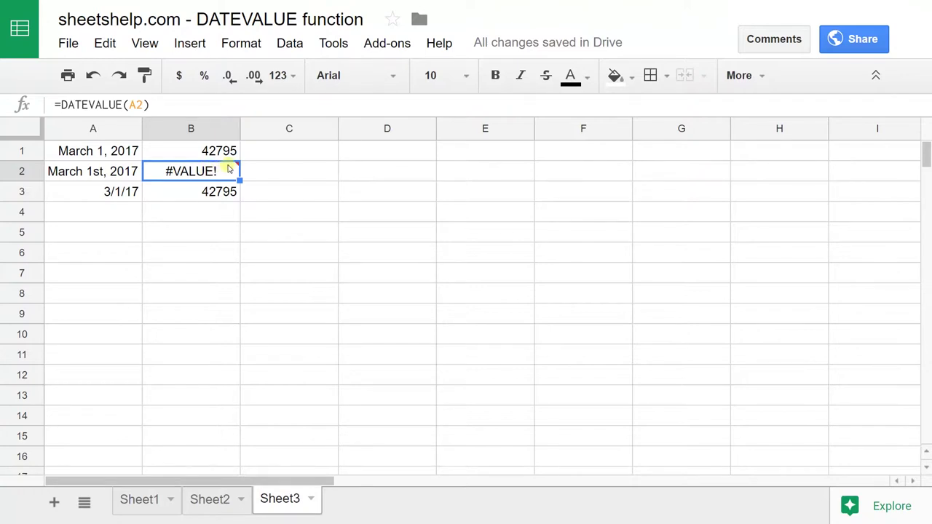
pyautogui.moveTo(230, 169)
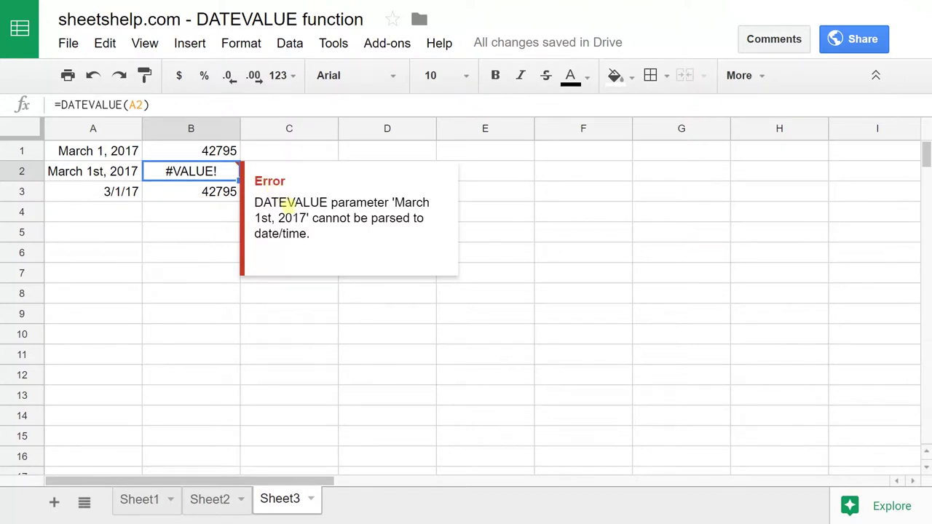
pyautogui.press('Down')
pyautogui.press('Down')
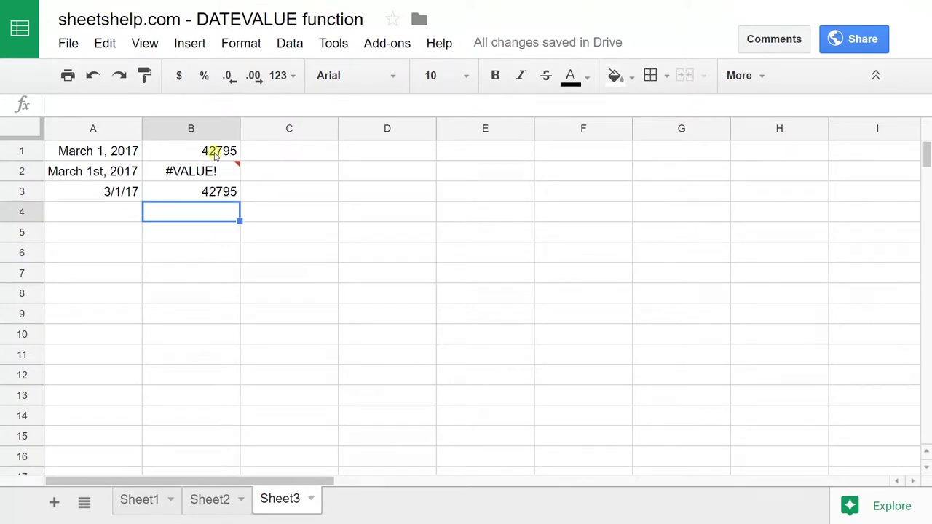
# Try the Date number format on the DATEVALUE result in cell B1 and undo it
pyautogui.click(216, 156)
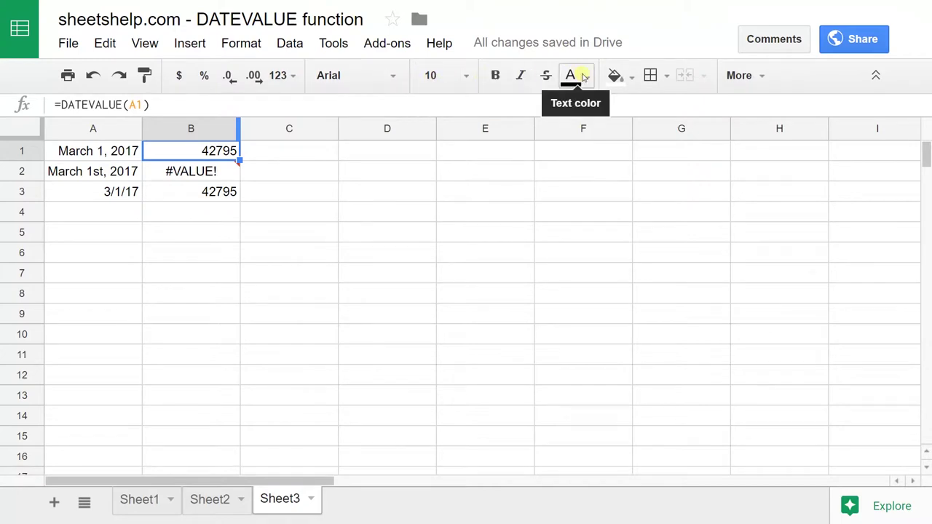
pyautogui.click(235, 41)
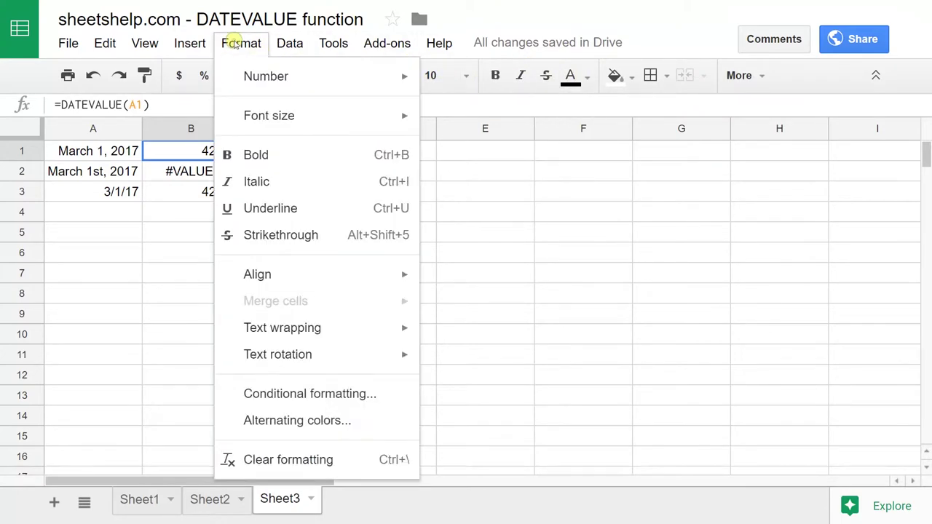
pyautogui.moveTo(259, 77)
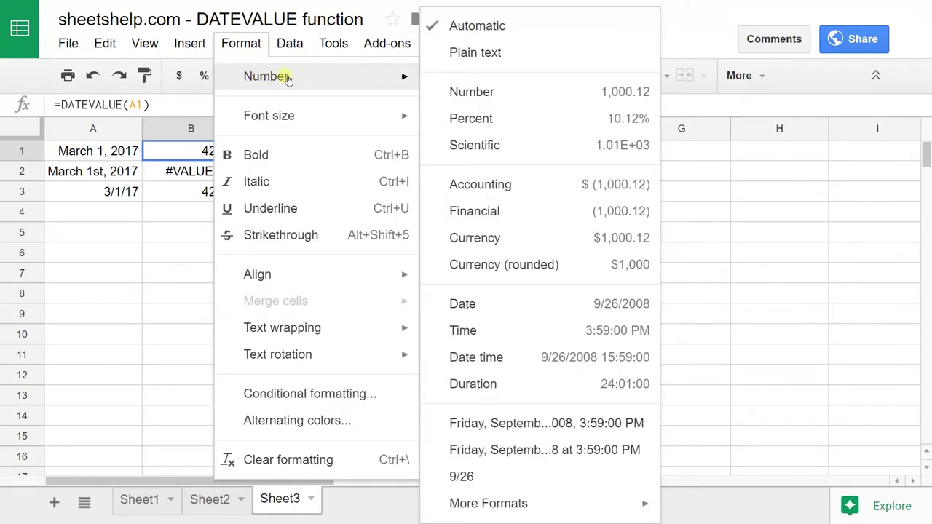
pyautogui.click(543, 309)
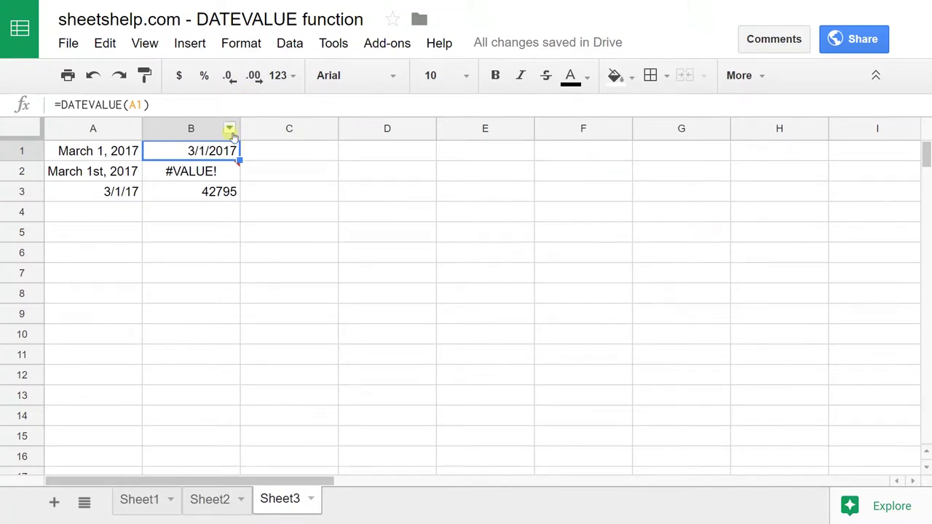
pyautogui.hotkey('ctrl', 'z')
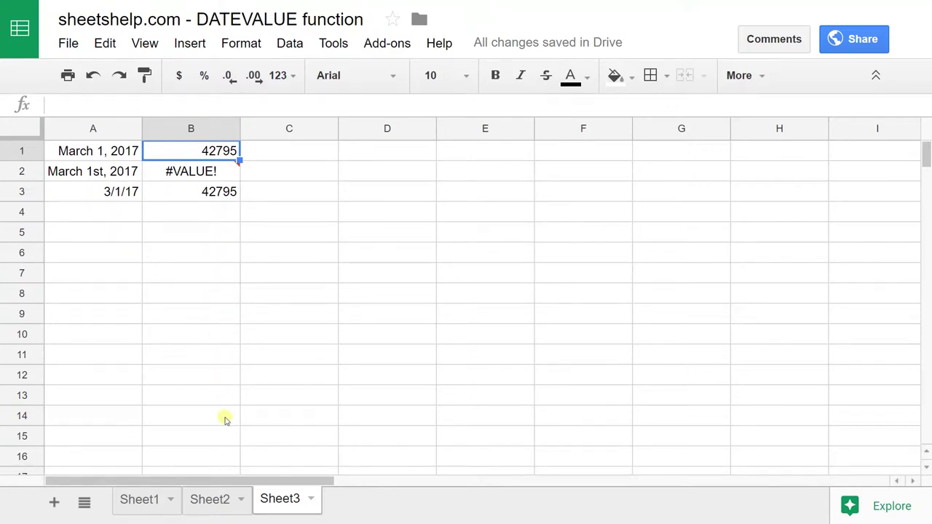
# On Sheet2, sort the range A4:G11 by column A in ascending order, leaving out the header row
pyautogui.click(218, 497)
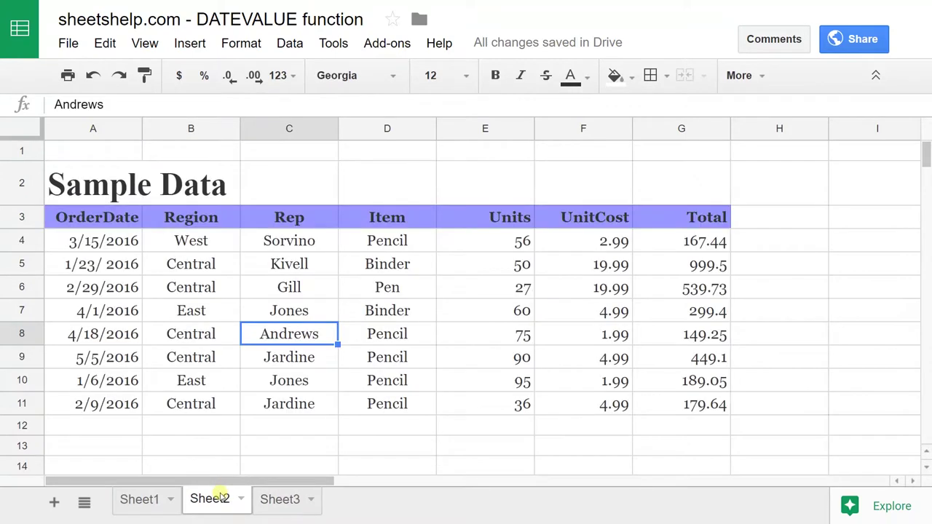
pyautogui.click(134, 246)
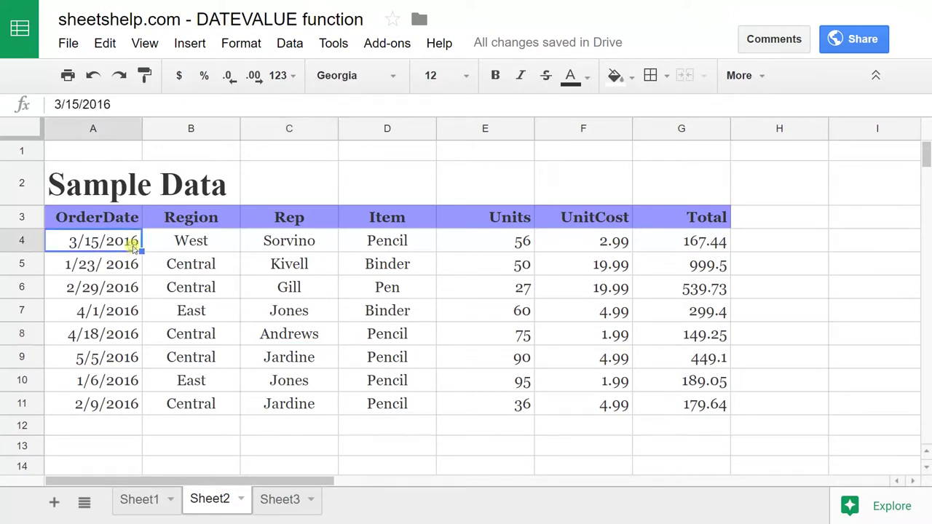
pyautogui.click(111, 216)
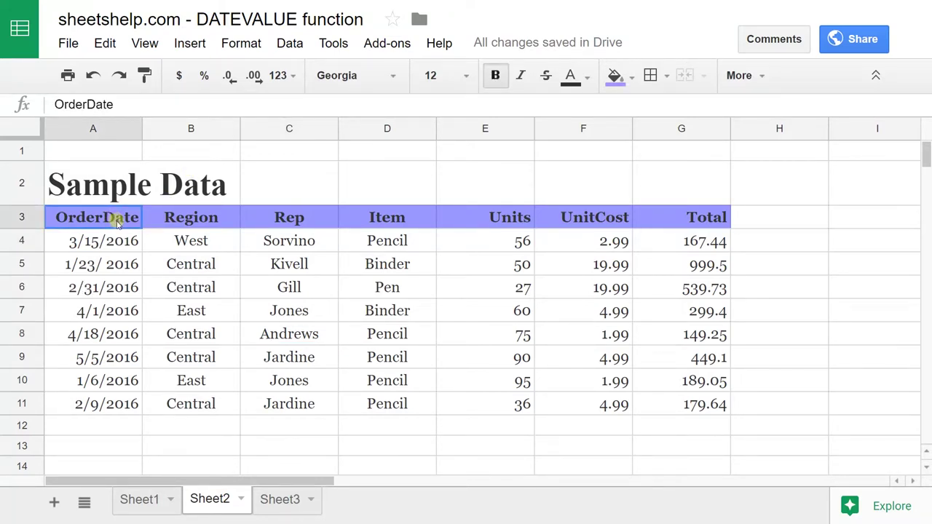
pyautogui.moveTo(118, 217); pyautogui.dragTo(651, 403)
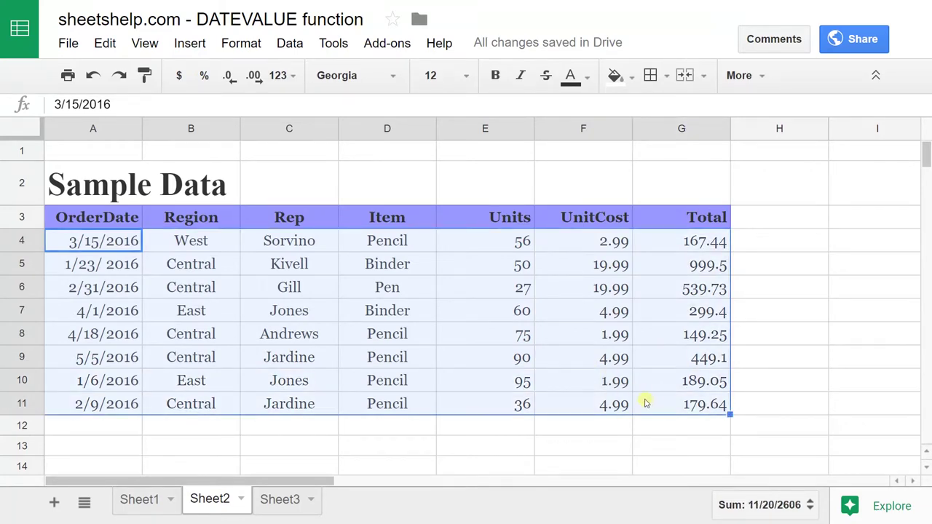
pyautogui.click(297, 45)
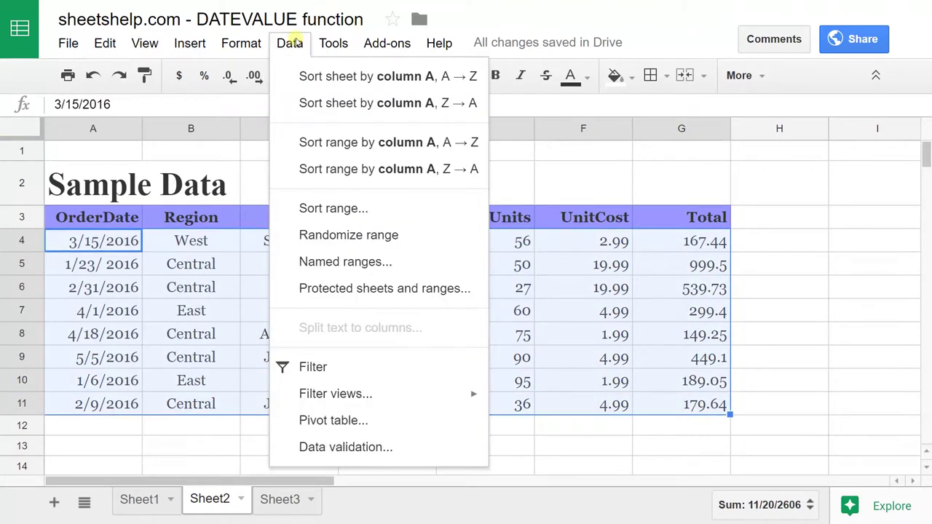
pyautogui.click(318, 145)
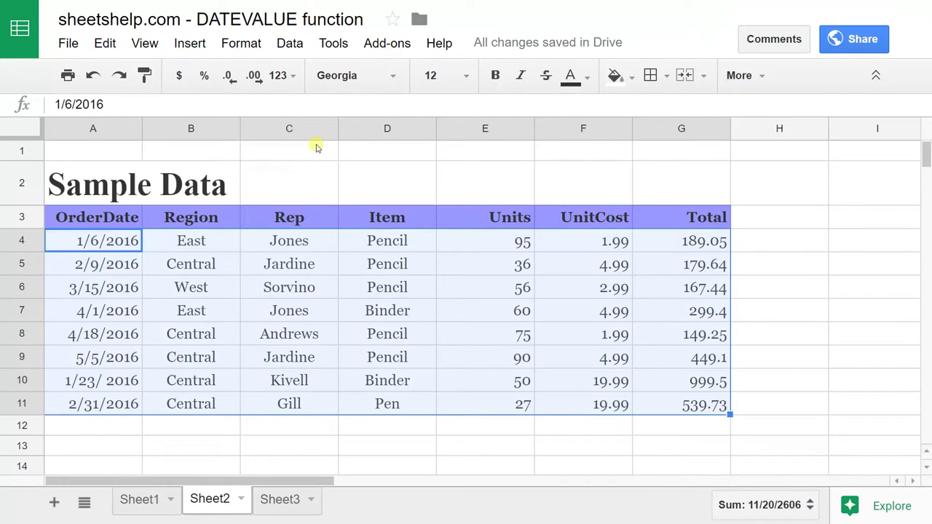
# Check the order dates in A9 and A10, and insert one blank column between OrderDate and Region
pyautogui.click(127, 356)
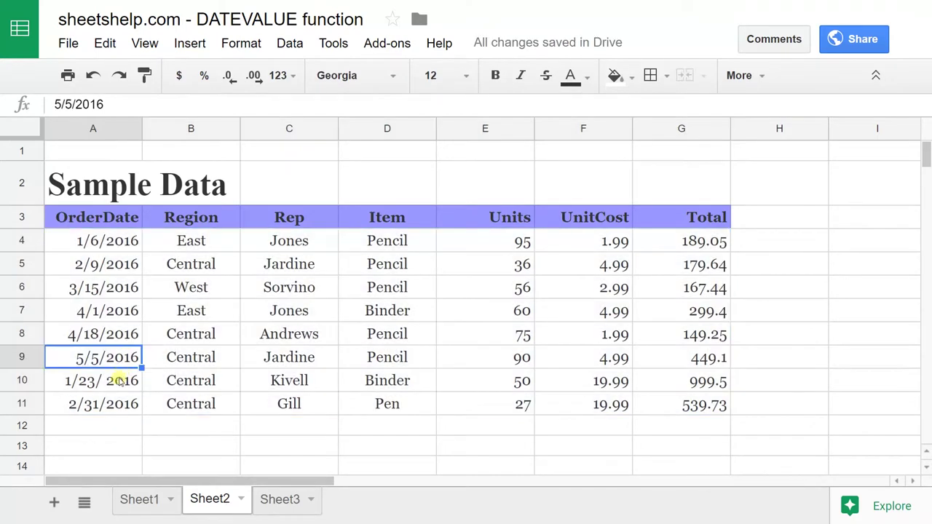
pyautogui.click(119, 380)
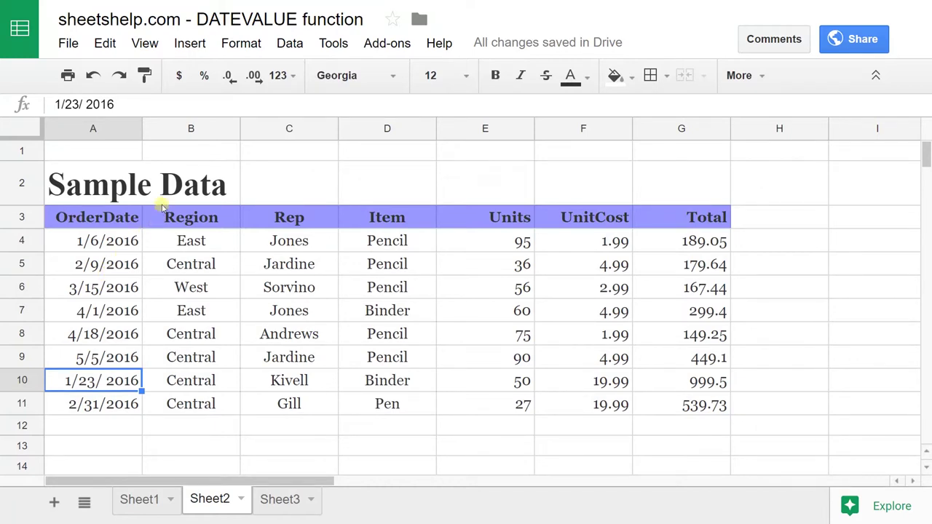
pyautogui.rightClick(186, 136)
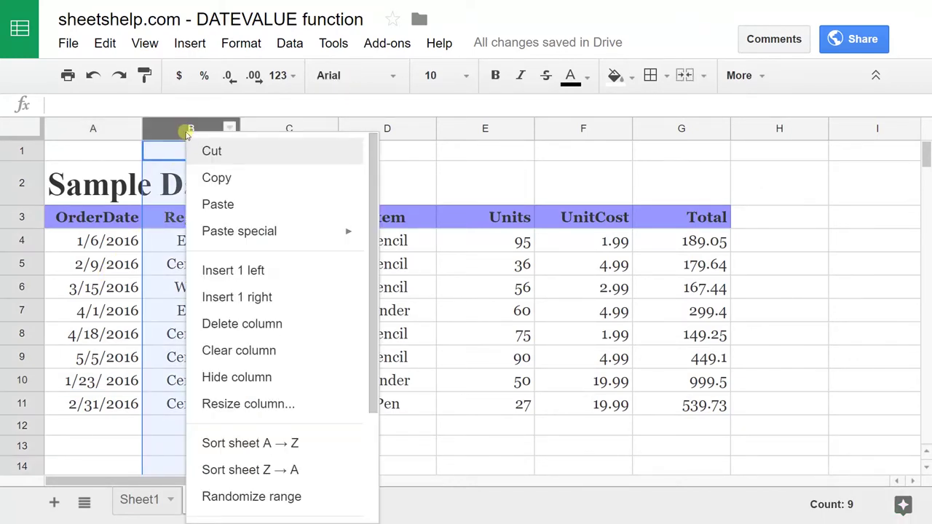
pyautogui.click(211, 269)
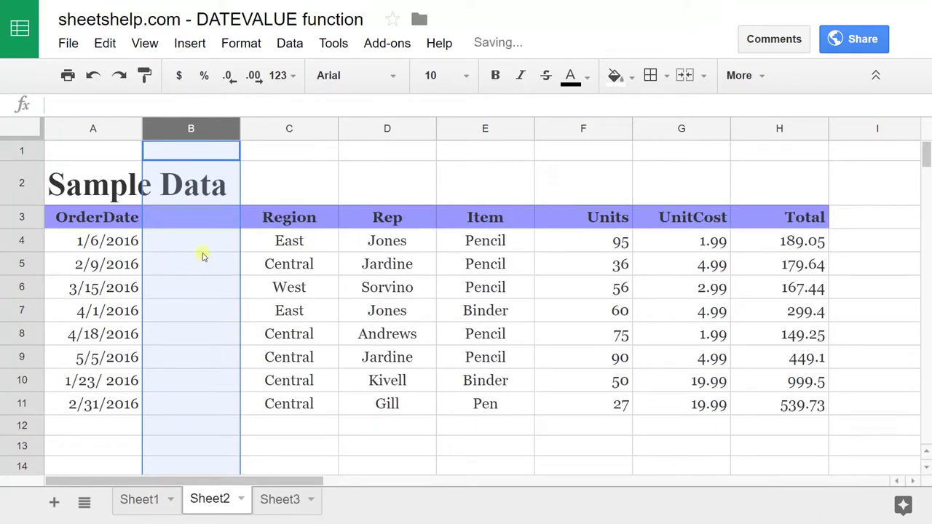
# Enter the formula =DATEVALUE(A4) in cell B4
pyautogui.click(202, 246)
pyautogui.write('=DAV')
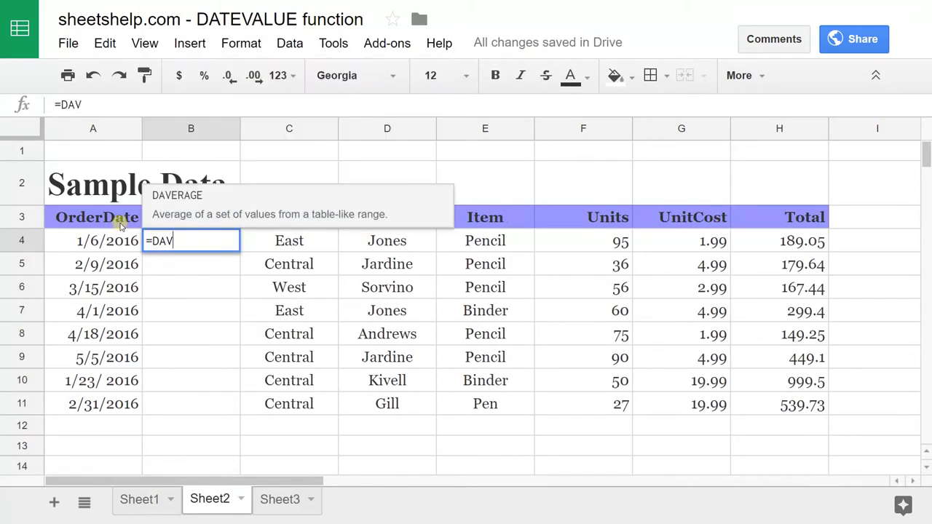
pyautogui.press('BackSpace')
pyautogui.write('TE')
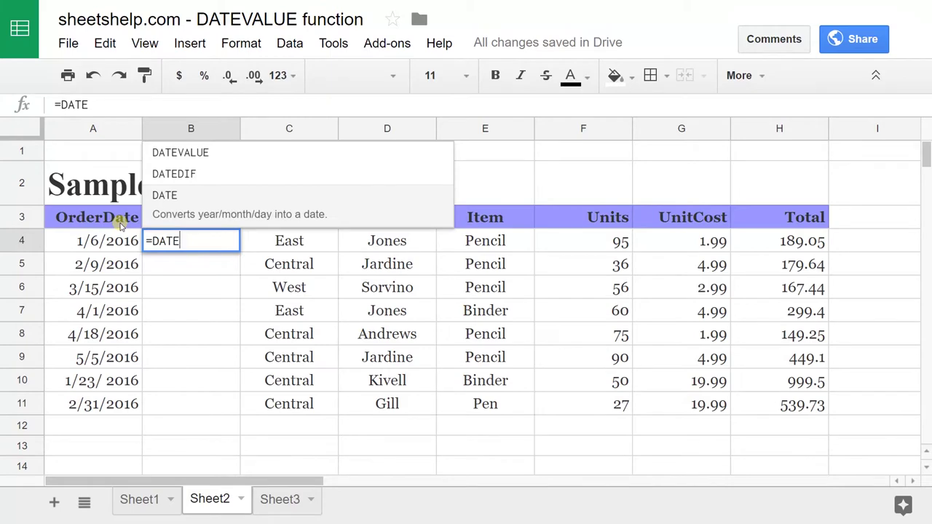
pyautogui.write('VALUE(')
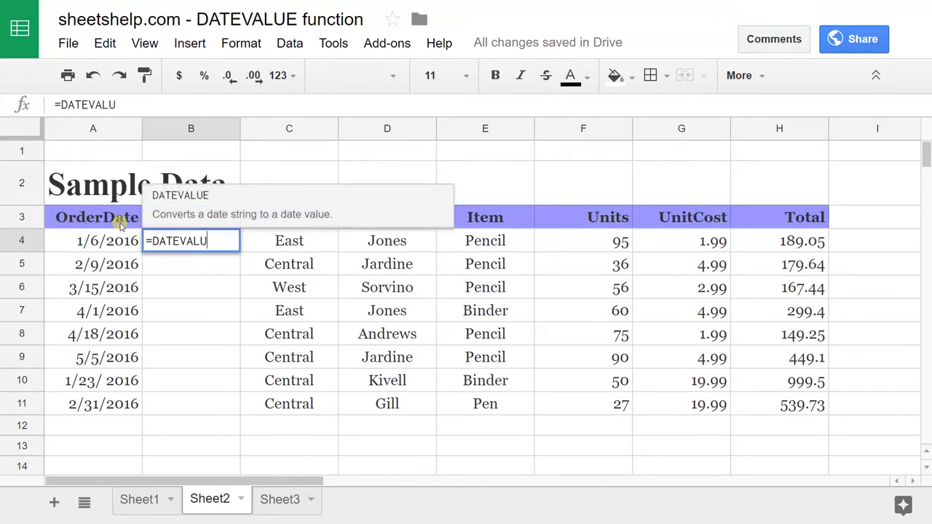
pyautogui.click(115, 242)
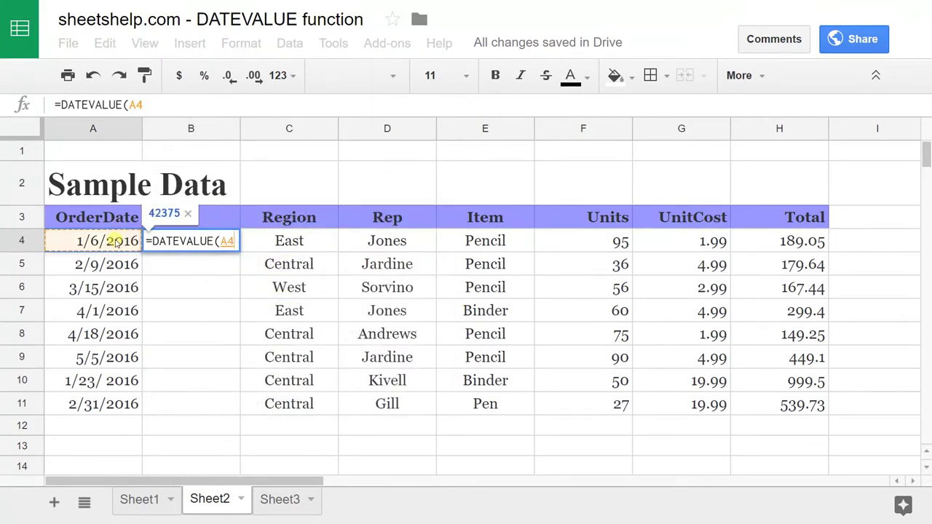
pyautogui.write(')')
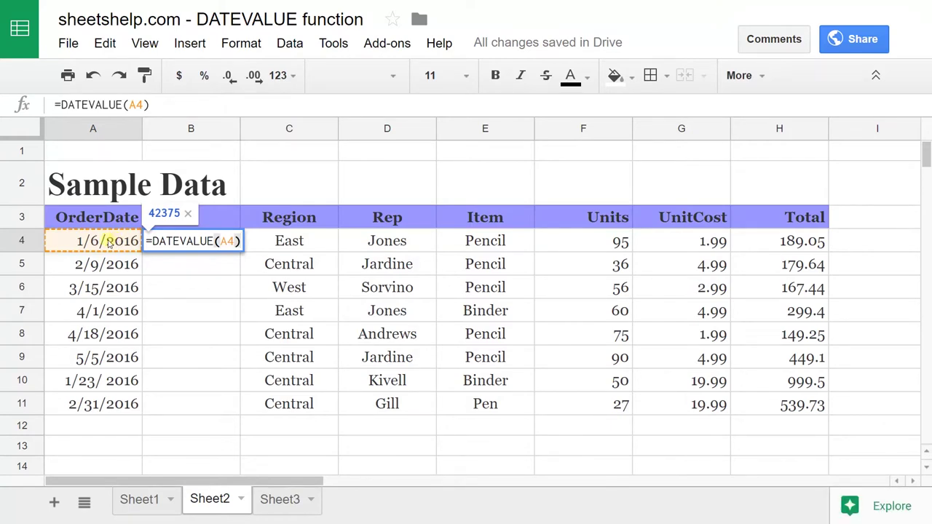
pyautogui.press('Return')
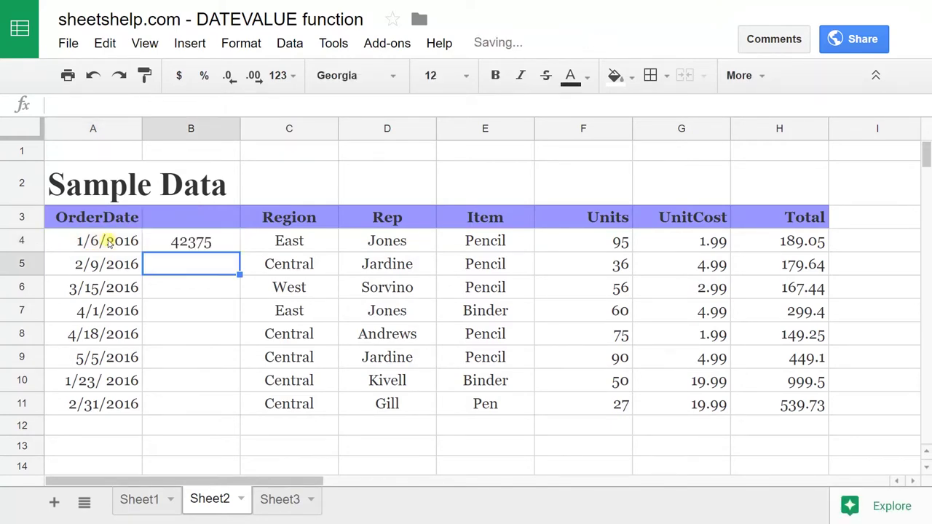
# Fill the DATEVALUE formula from B4 down through B11
pyautogui.click(151, 245)
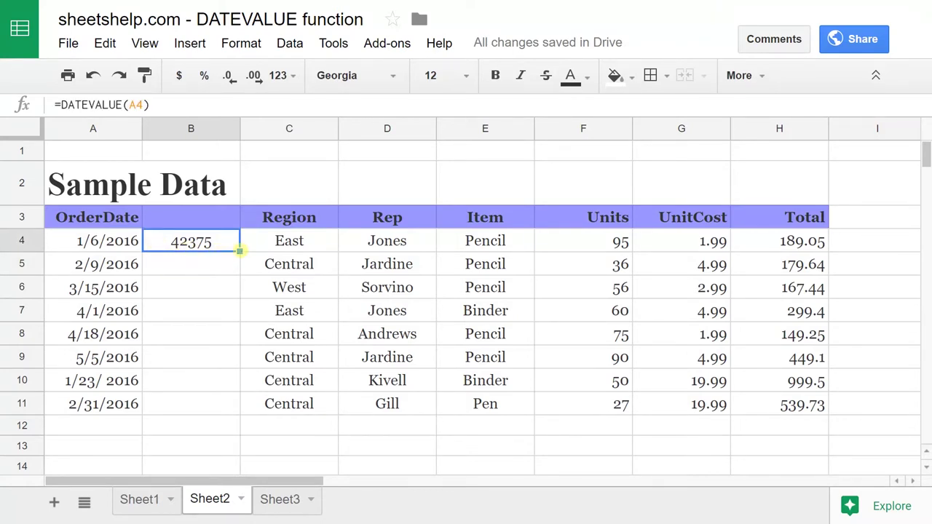
pyautogui.moveTo(239, 250); pyautogui.dragTo(232, 404)
pyautogui.moveTo(232, 406); pyautogui.dragTo(232, 405)
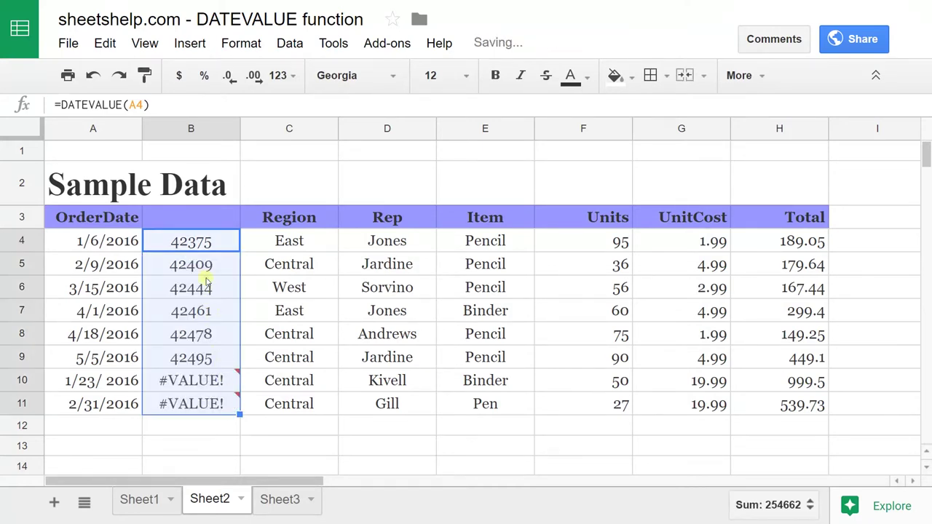
# Review the DATEVALUE formulas in B4 to B6 and read the error details for cell B10
pyautogui.click(204, 245)
pyautogui.click(206, 264)
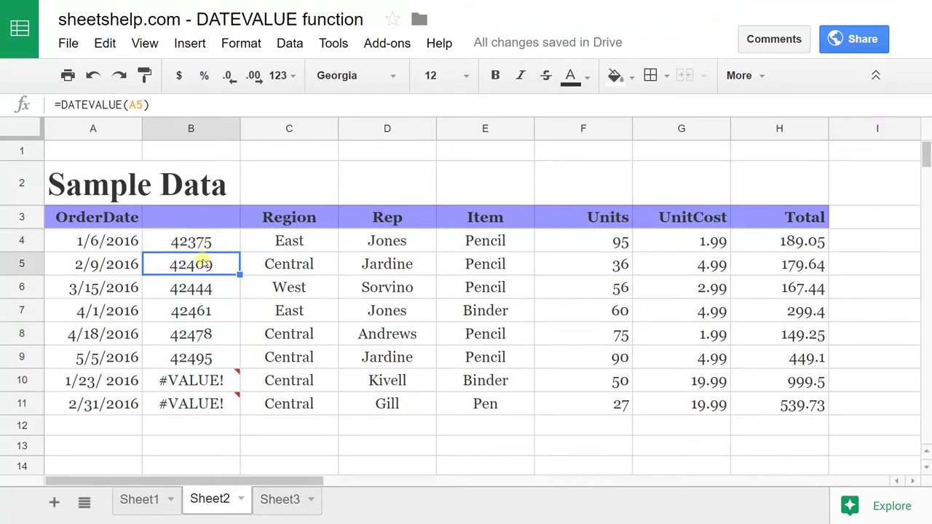
pyautogui.click(203, 286)
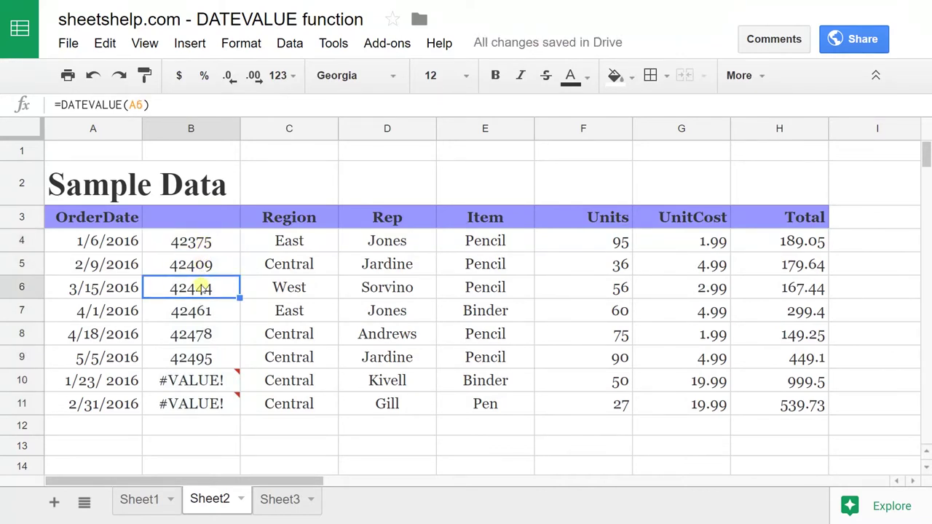
pyautogui.click(206, 247)
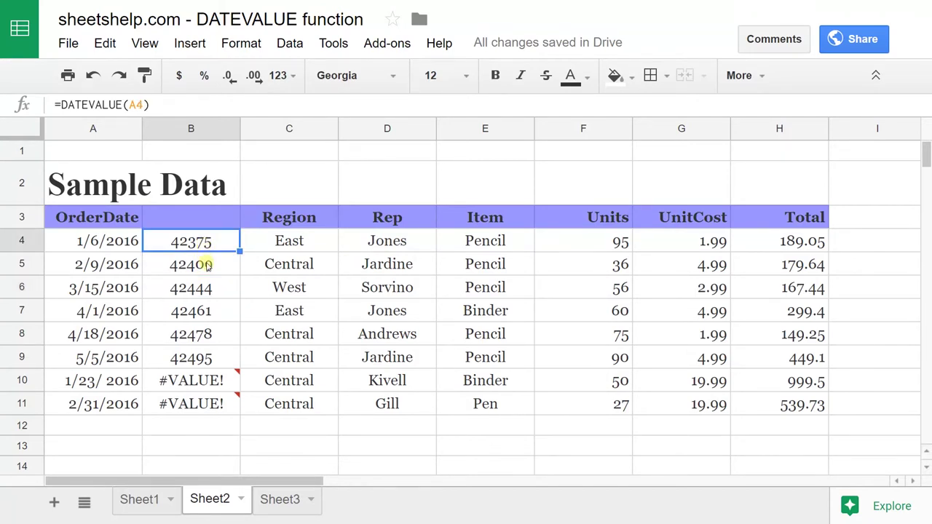
pyautogui.click(207, 267)
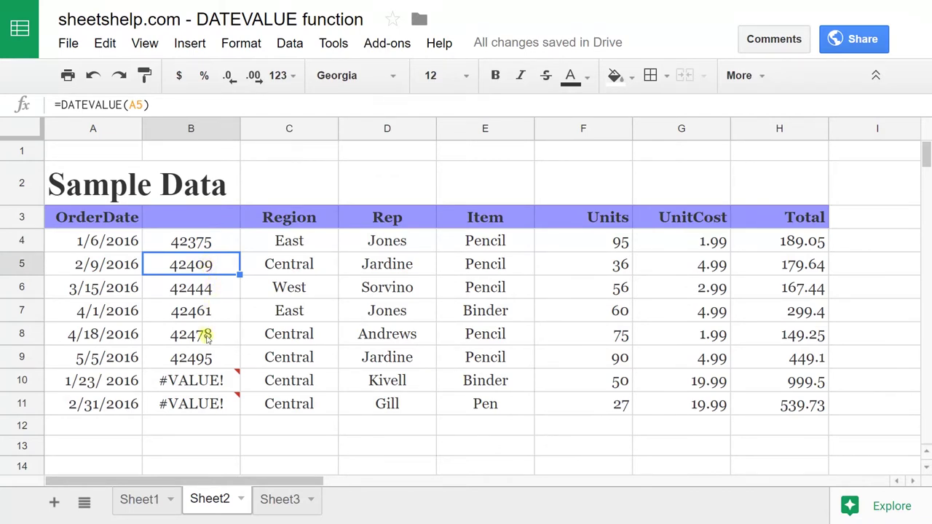
pyautogui.click(206, 377)
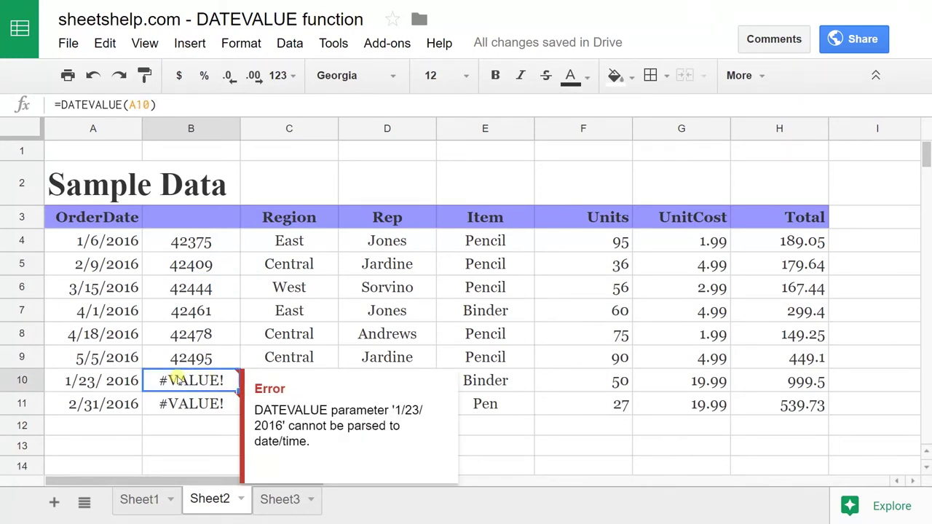
# Remove the stray space from the order date in A10 so it reads 1/23/2016
pyautogui.click(134, 381)
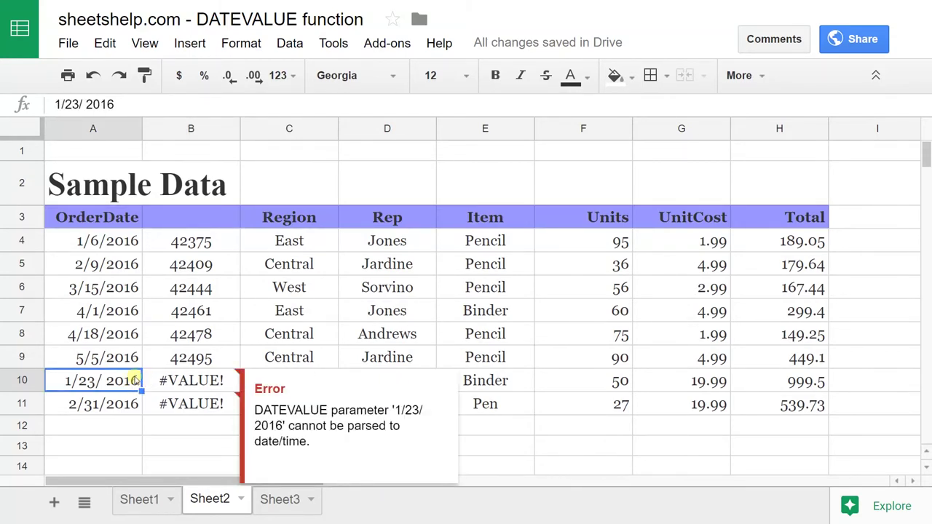
pyautogui.doubleClick(114, 380)
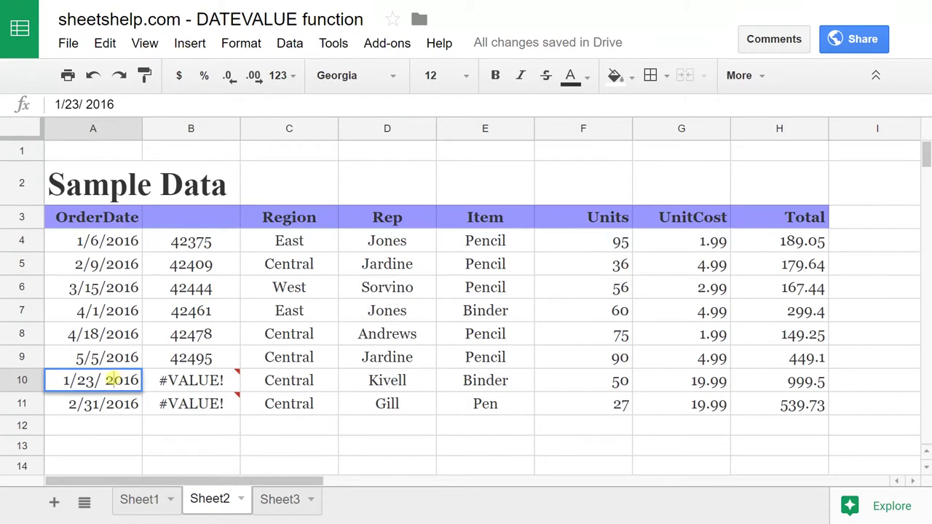
pyautogui.click(99, 375)
pyautogui.press('BackSpace')
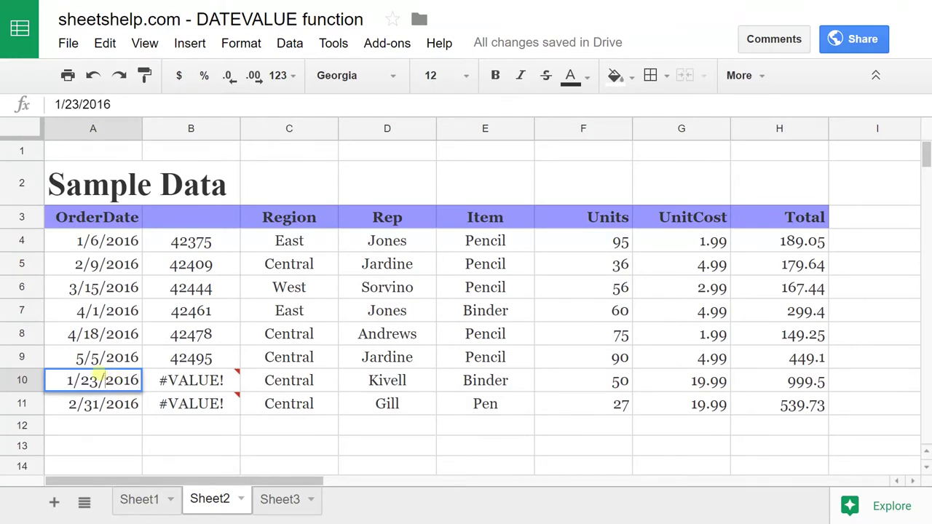
pyautogui.press('Return')
# Change the order date in A11 to 2/28/2016 and check the DATEVALUE result in B10
pyautogui.press('Return')
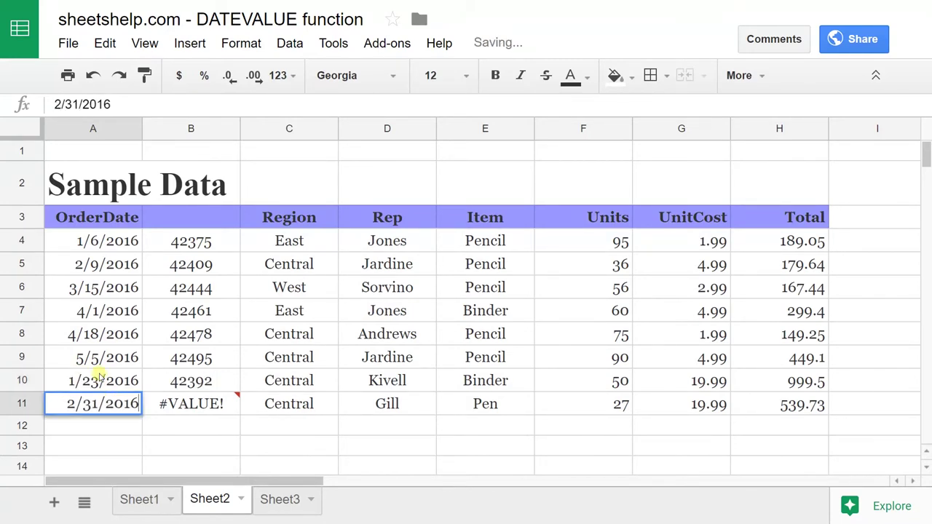
pyautogui.press('Home')
pyautogui.press('Right')
pyautogui.press('Right')
pyautogui.press('Right')
pyautogui.press('Right')
pyautogui.press('BackSpace')
pyautogui.press('BackSpace')
pyautogui.write('28')
pyautogui.press('Return')
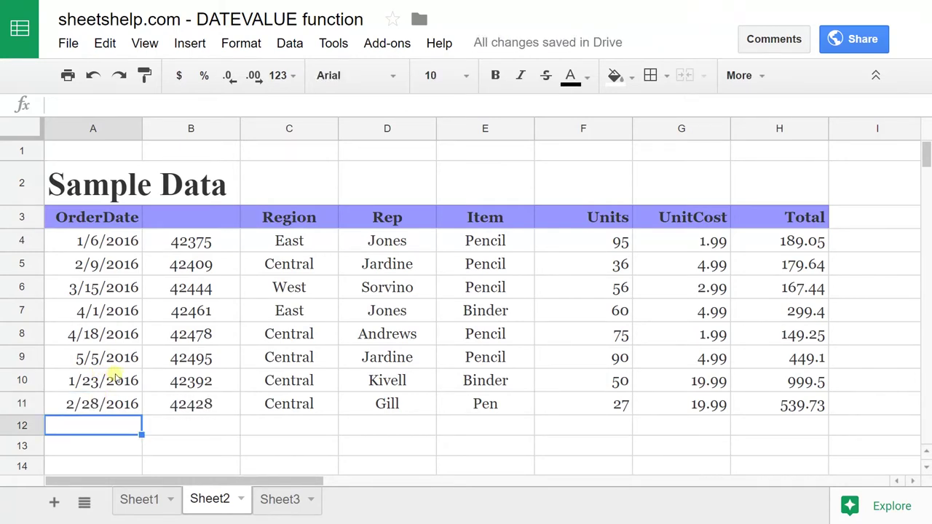
pyautogui.click(189, 382)
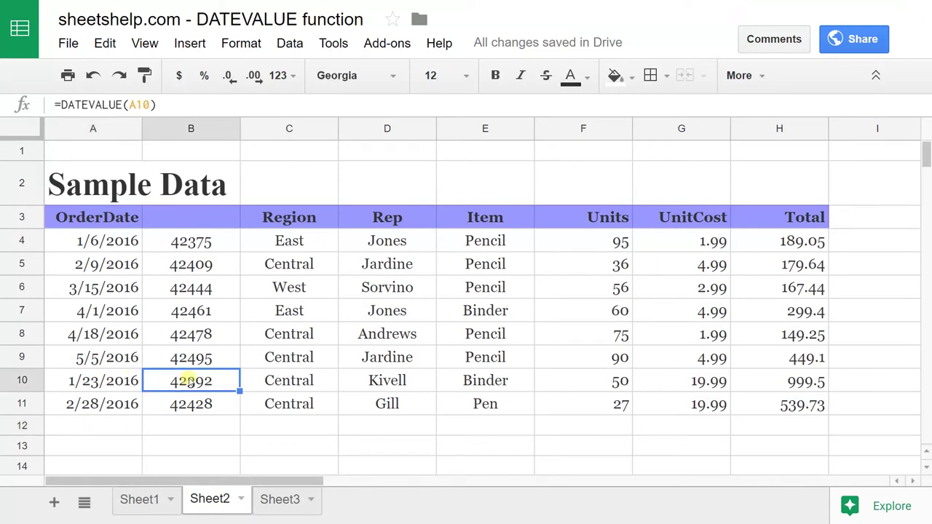
# Set up a conditional format rule on column B for values between 0 and 100000
pyautogui.click(207, 128)
pyautogui.click(242, 43)
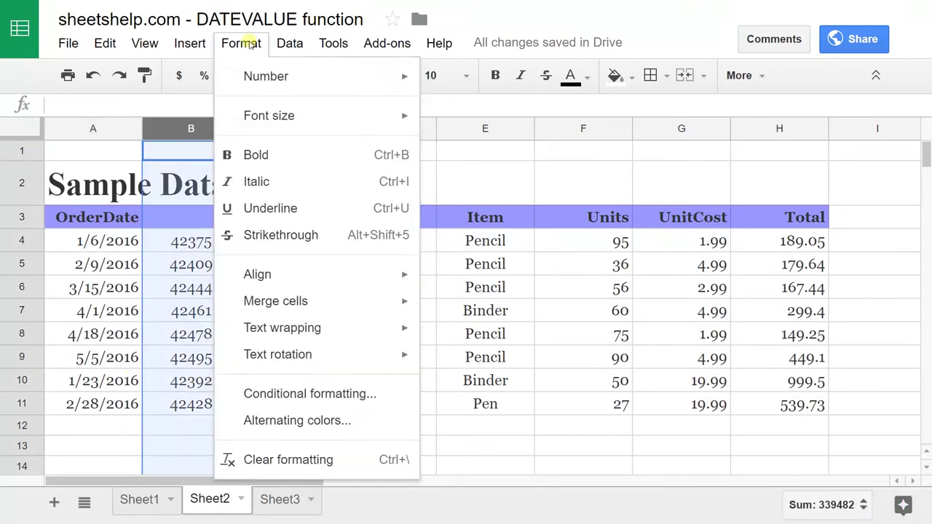
pyautogui.click(316, 394)
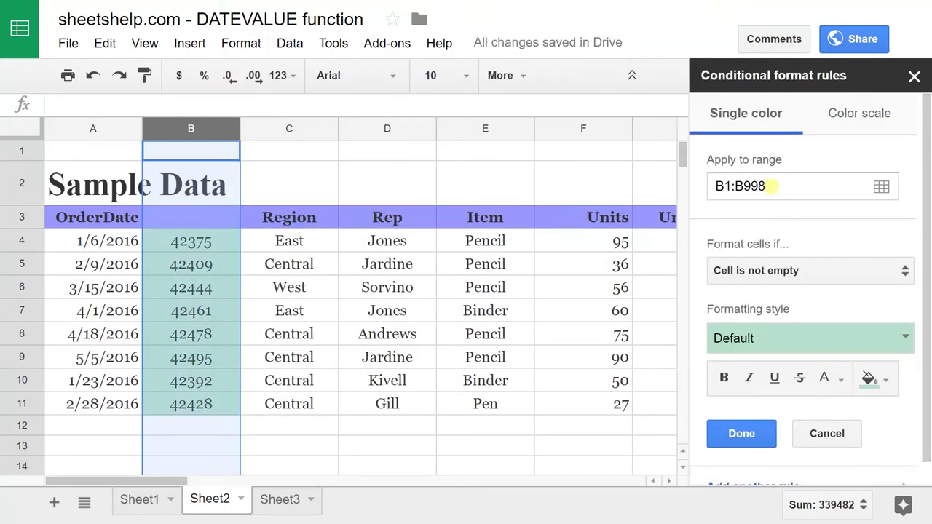
pyautogui.click(771, 270)
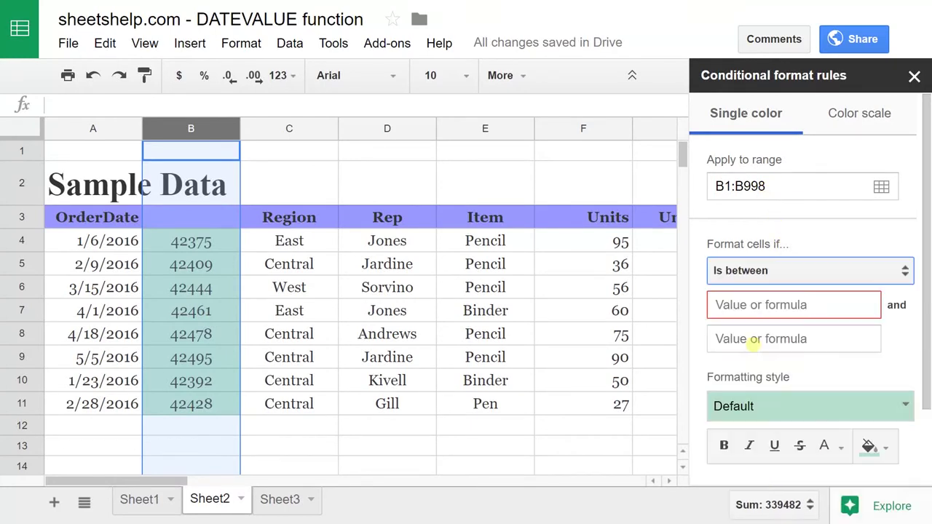
pyautogui.click(765, 305)
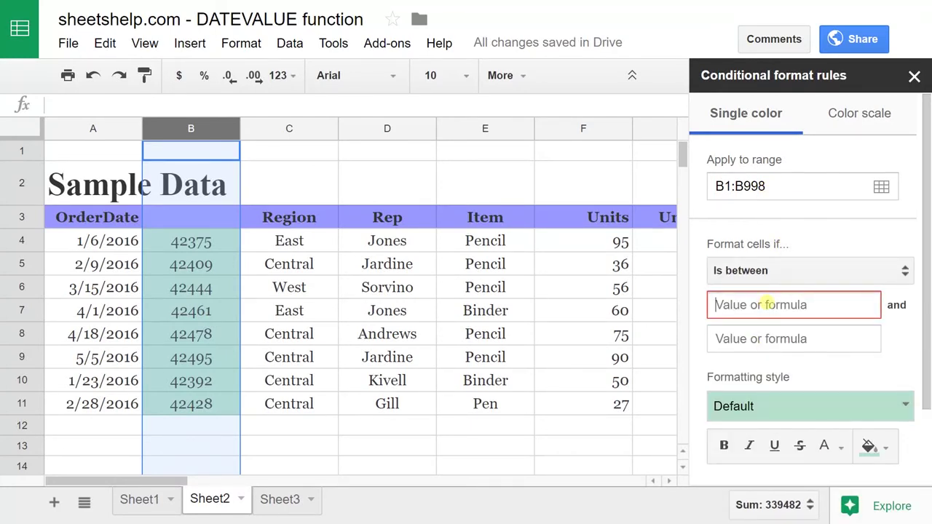
pyautogui.write('0')
pyautogui.press('Tab')
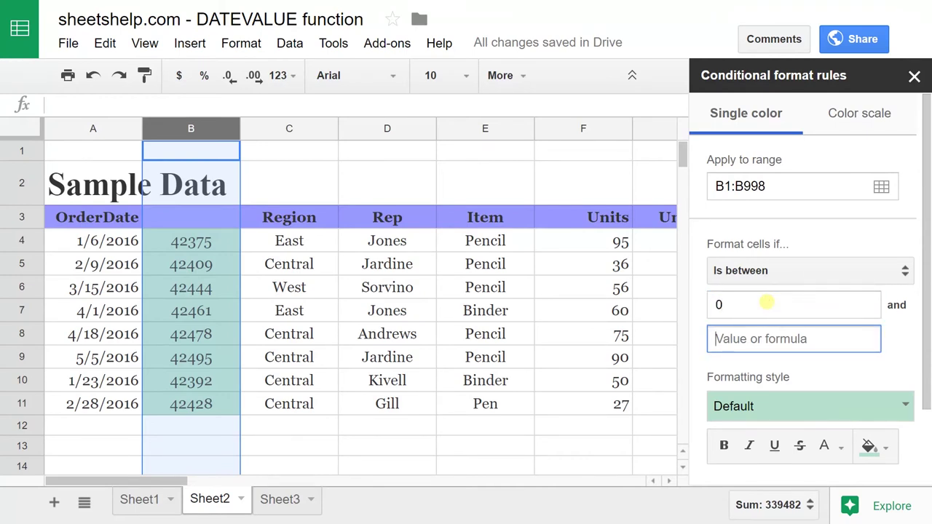
pyautogui.write('100000')
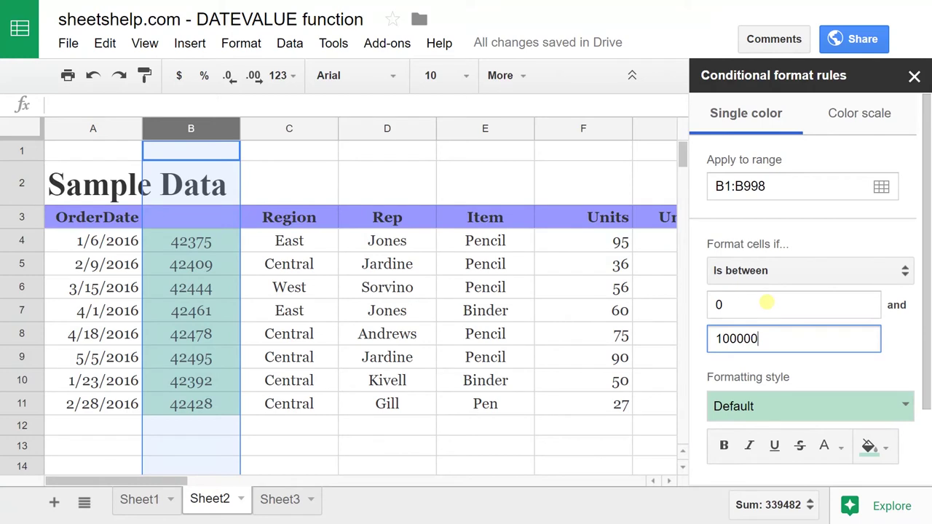
# Keep the Default green formatting style for the column B rule and save it
pyautogui.click(854, 416)
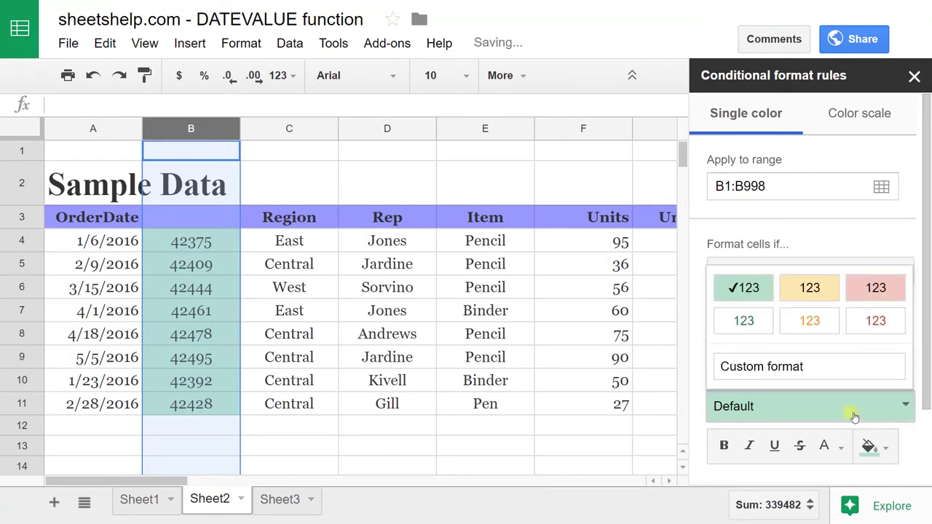
pyautogui.click(926, 372)
pyautogui.scroll(-1, 903, 364)
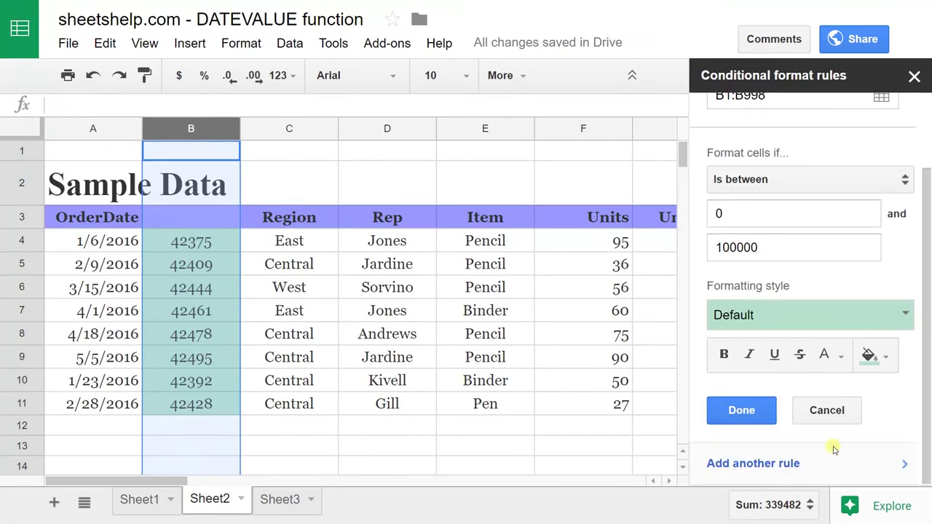
pyautogui.click(743, 412)
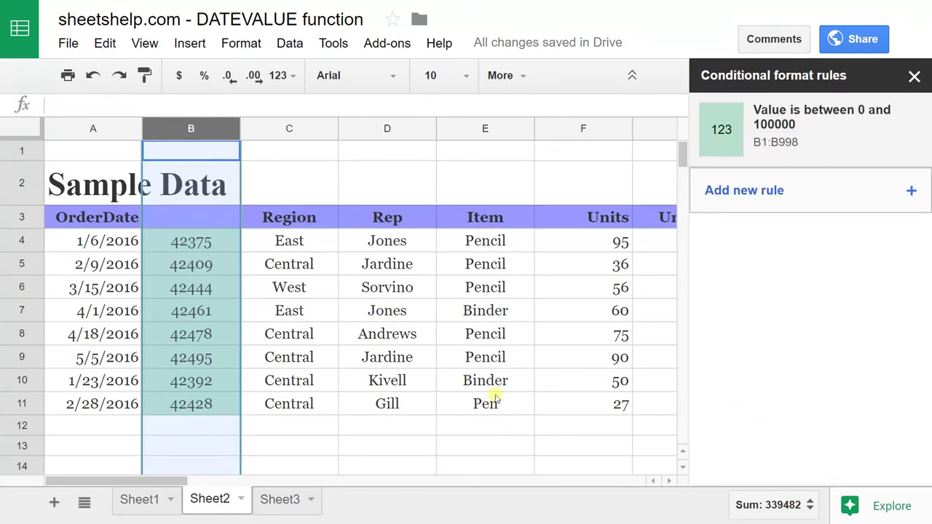
pyautogui.click(324, 362)
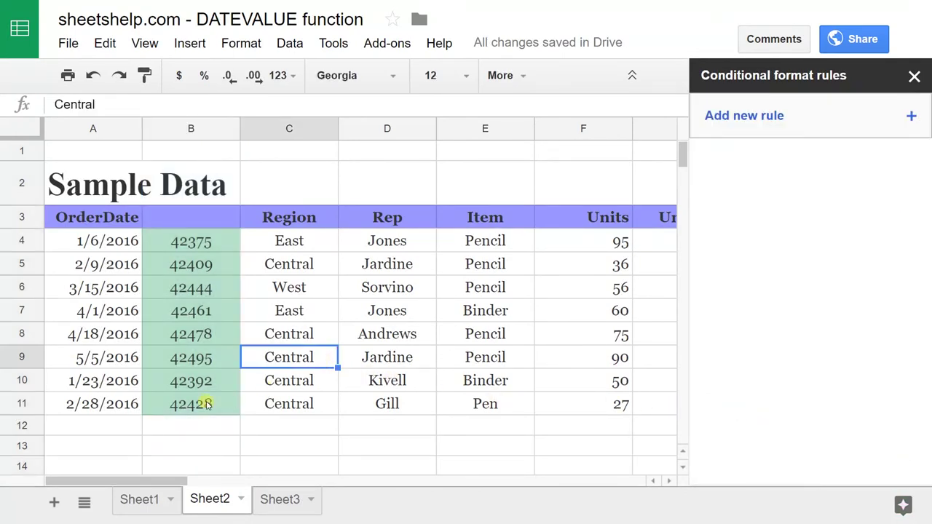
# Test the conditional formatting by adding a space before the second slash in A10, making it 1/23 /2016
pyautogui.click(76, 380)
pyautogui.doubleClick(74, 383)
pyautogui.press('Left')
pyautogui.press('Left')
pyautogui.press('Left')
pyautogui.press('Left')
pyautogui.press('Left')
pyautogui.press('Left')
pyautogui.press('Left')
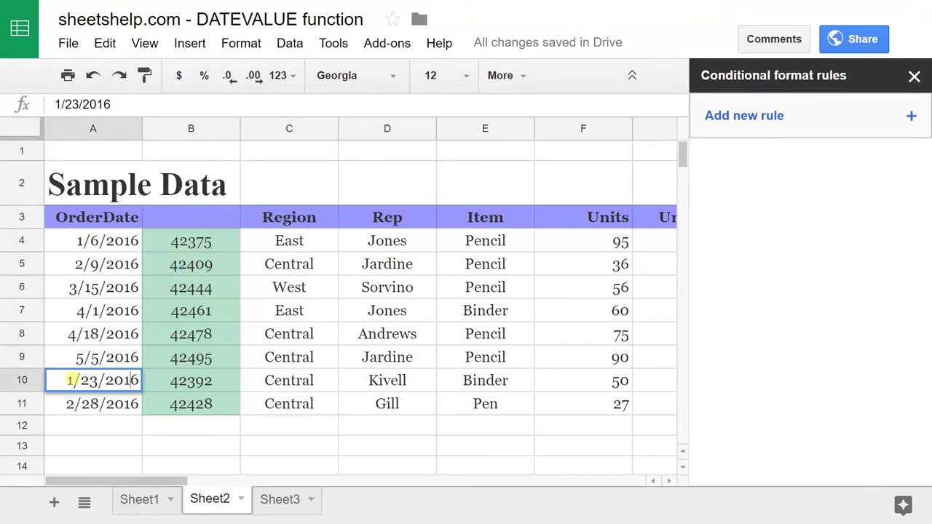
pyautogui.press('Right')
pyautogui.press('Return')
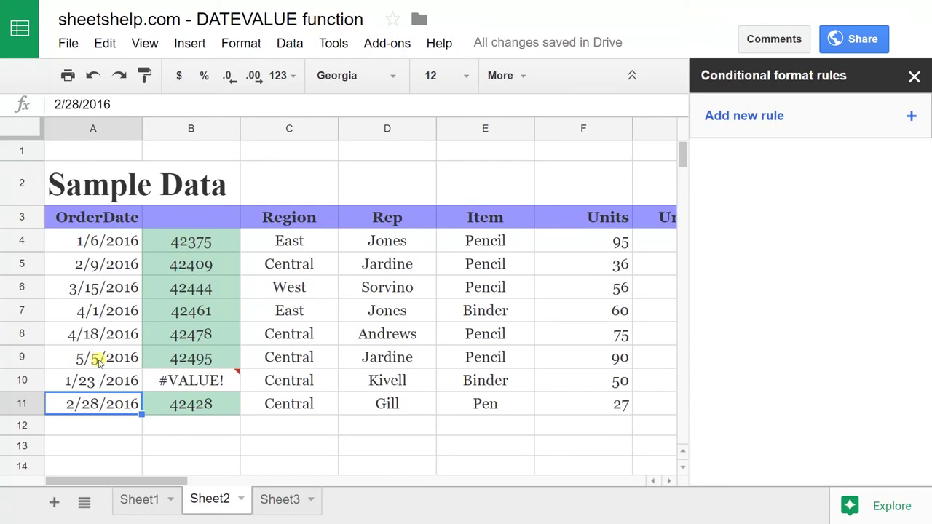
pyautogui.click(278, 380)
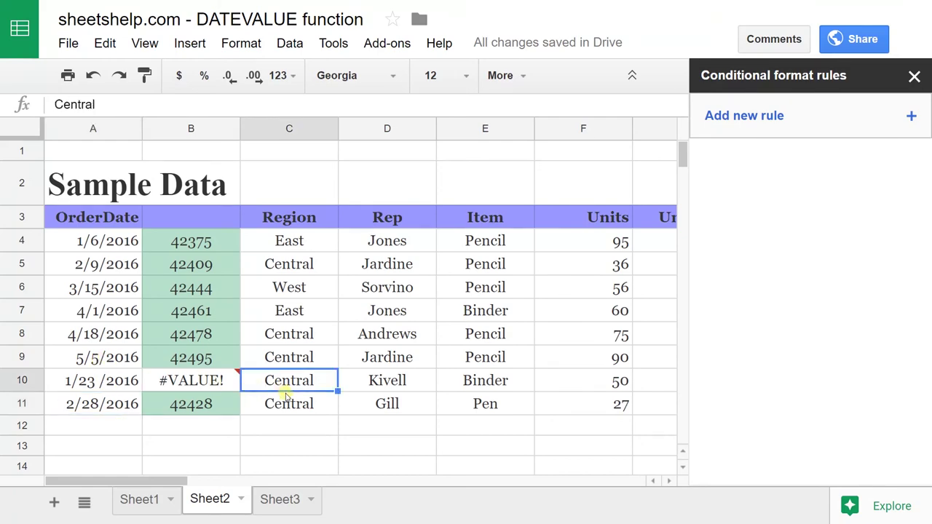